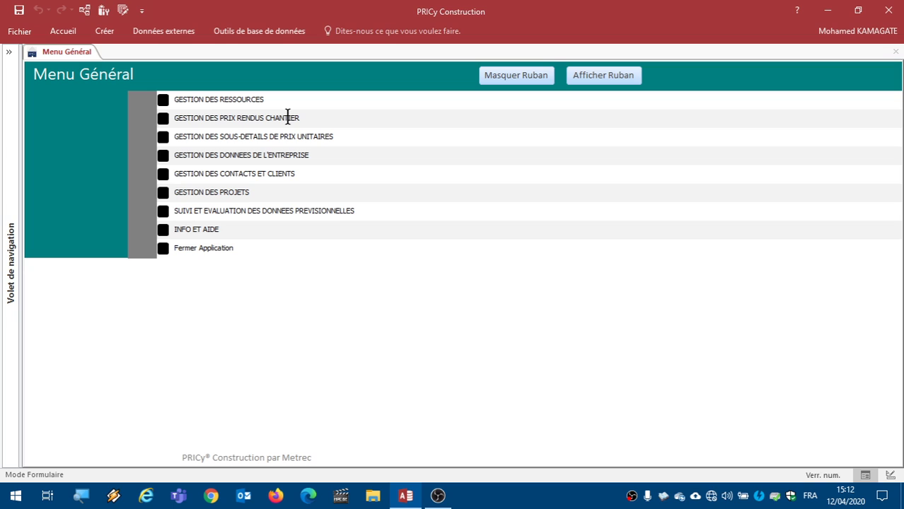
Open the catalogue of delivered-to-site supply prices (Catalogue de Fournitures Rendus Chantier) and browse its entries
{"action": "left_click", "coordinate": [288, 117]}
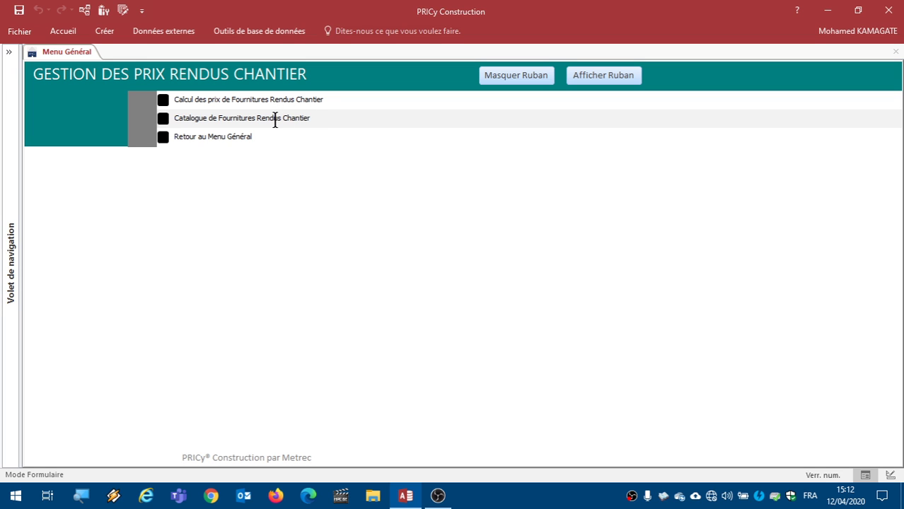
{"action": "left_click", "coordinate": [339, 119]}
{"action": "scroll", "coordinate": [321, 212], "scroll_direction": "down", "scroll_amount": 6}
{"action": "scroll", "coordinate": [321, 212], "scroll_direction": "up", "scroll_amount": 6}
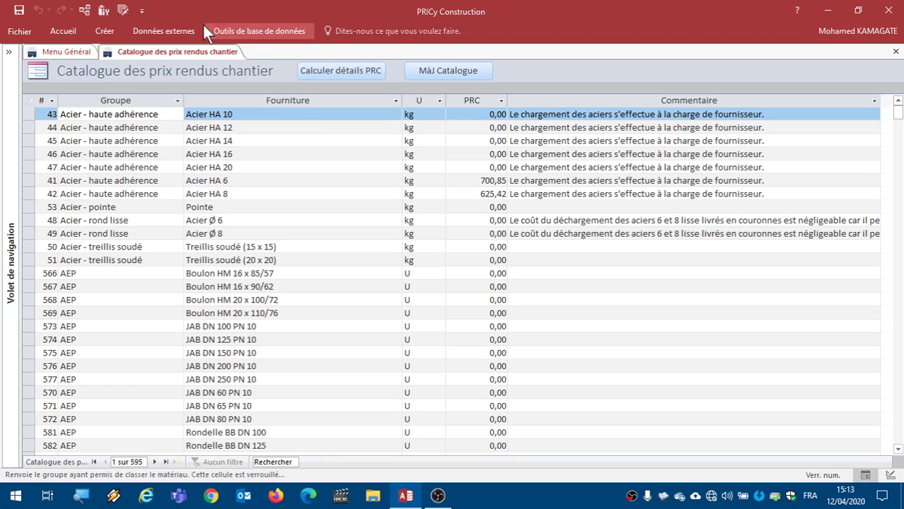
Open the delivered-to-site price calculation list (Calcul des prix de Fournitures Rendus Chantier) and look through its supplies
{"action": "left_click", "coordinate": [62, 52]}
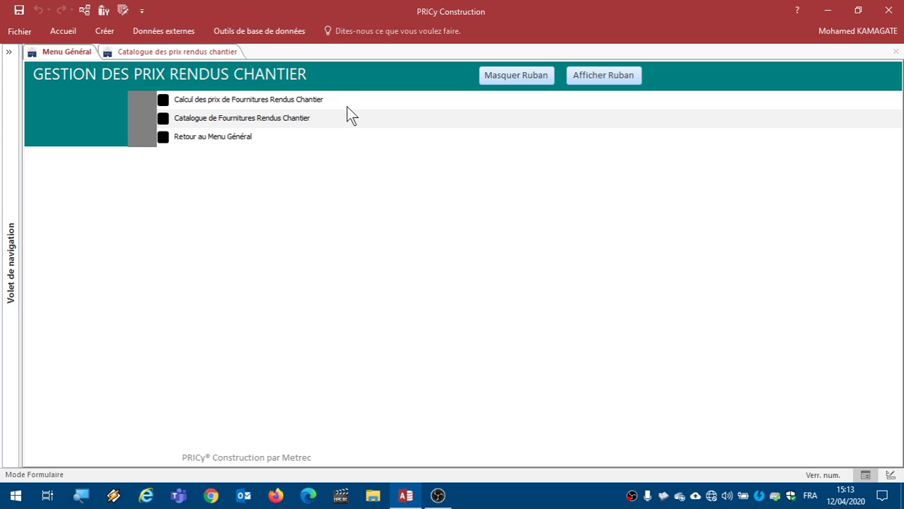
{"action": "left_click", "coordinate": [268, 99]}
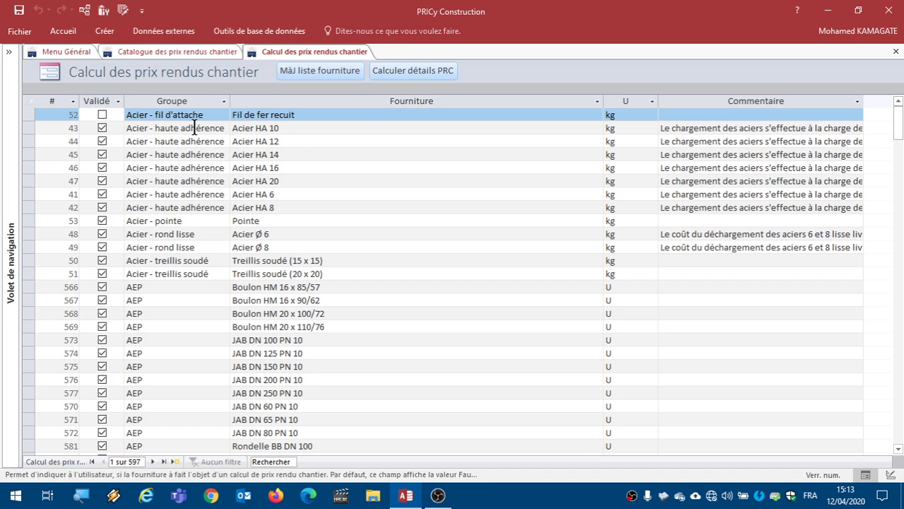
{"action": "scroll", "coordinate": [192, 127], "scroll_direction": "down", "scroll_amount": 6}
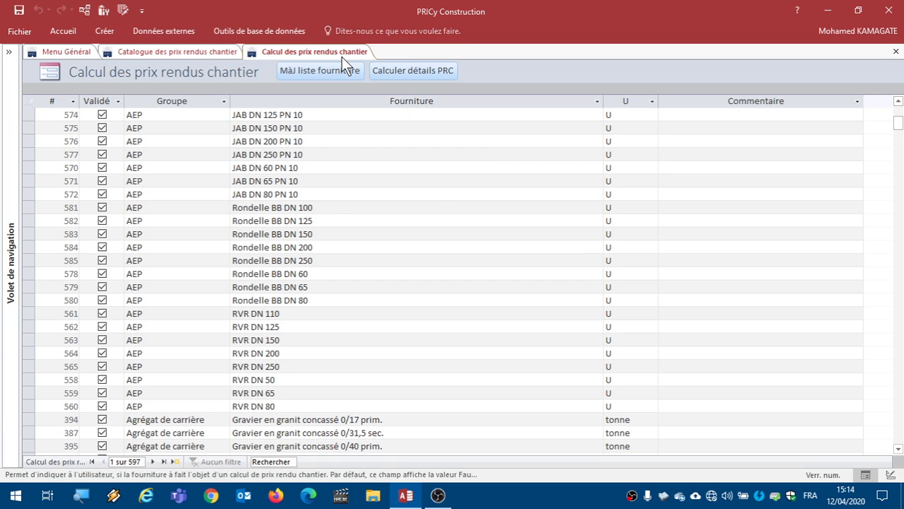
{"action": "scroll", "coordinate": [290, 117], "scroll_direction": "up", "scroll_amount": 6}
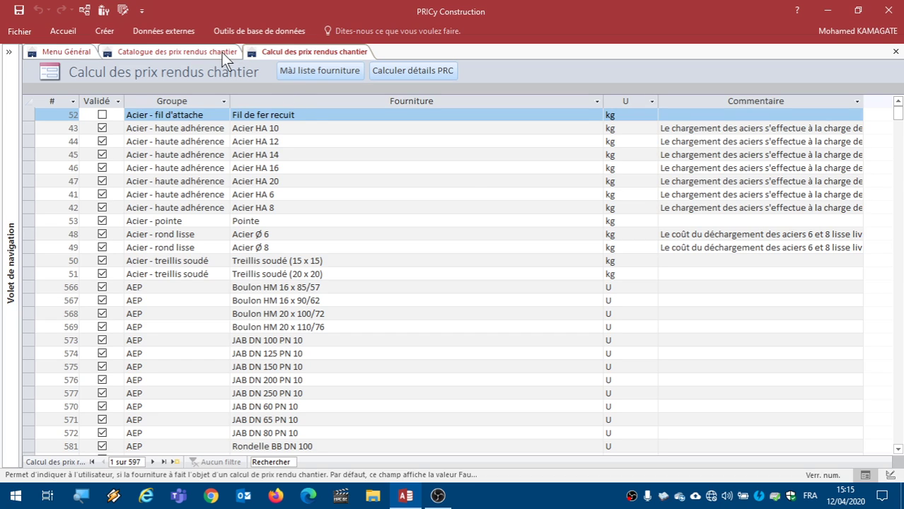
Compare the delivered-price catalogue with the price calculation list
{"action": "left_click", "coordinate": [198, 49]}
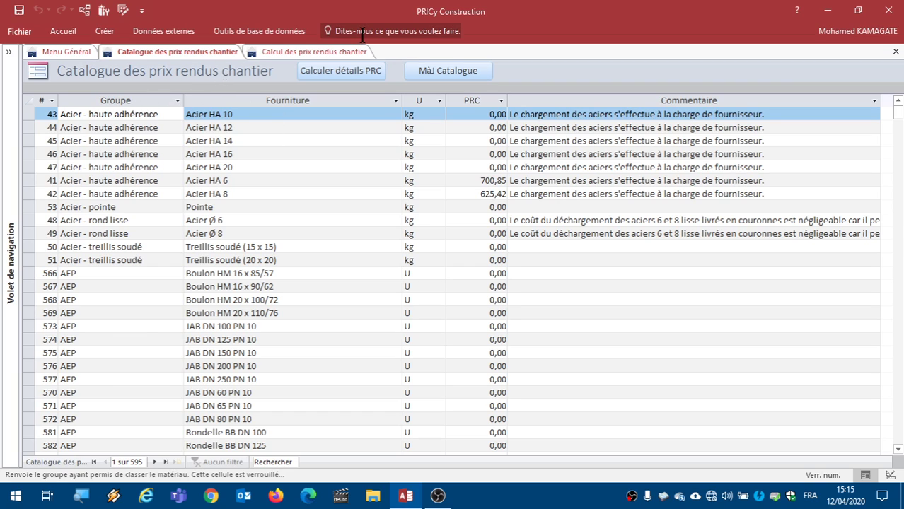
{"action": "left_click", "coordinate": [276, 52]}
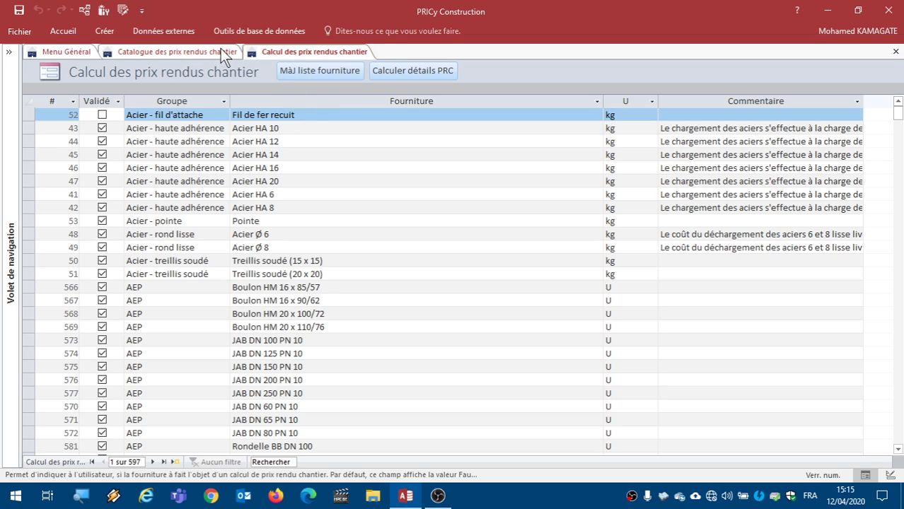
{"action": "left_click", "coordinate": [185, 54]}
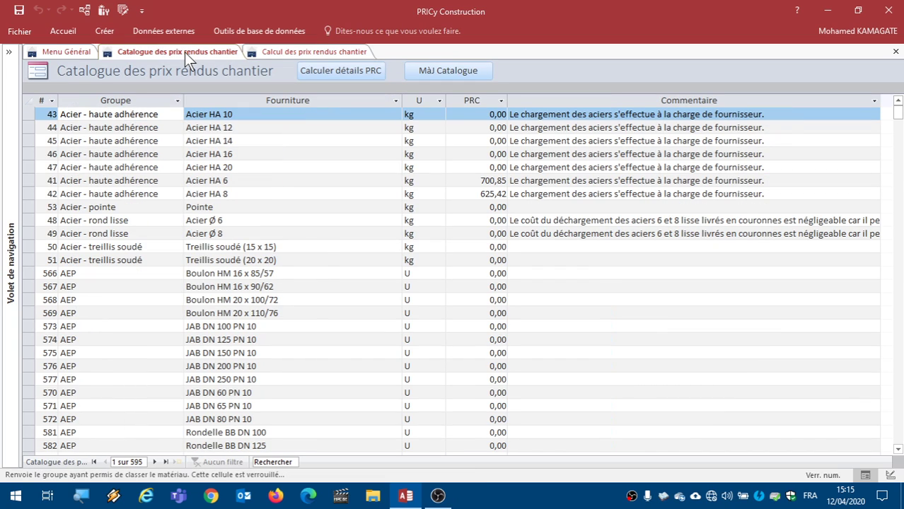
{"action": "left_click", "coordinate": [266, 52]}
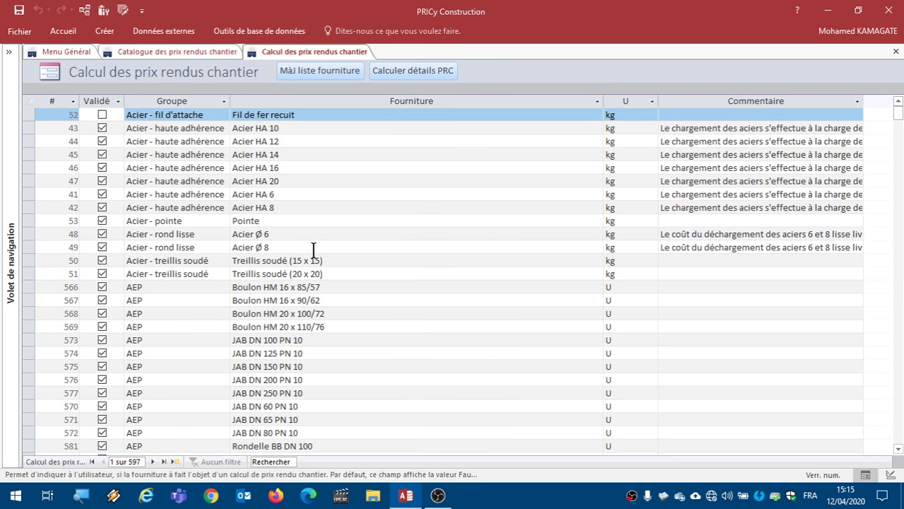
Remove the Validé mark from Pointe and from the quarry aggregate Sable 0/5, and update the supply list
{"action": "left_click", "coordinate": [104, 220]}
{"action": "scroll", "coordinate": [263, 242], "scroll_direction": "down", "scroll_amount": 2}
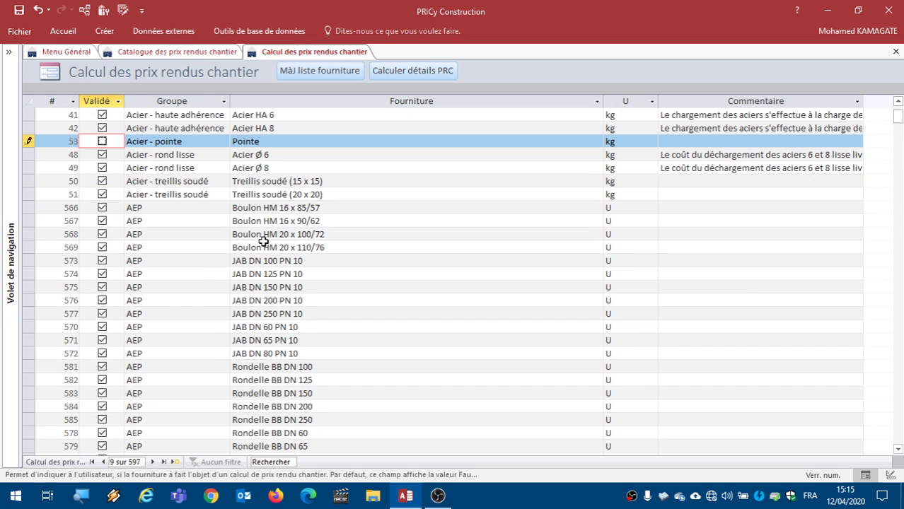
{"action": "scroll", "coordinate": [263, 241], "scroll_direction": "down", "scroll_amount": 11}
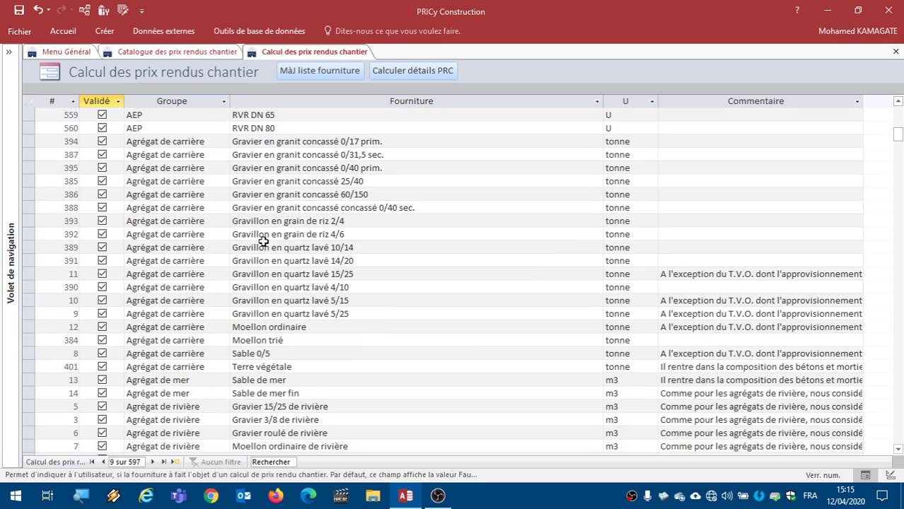
{"action": "scroll", "coordinate": [263, 242], "scroll_direction": "down", "scroll_amount": 4}
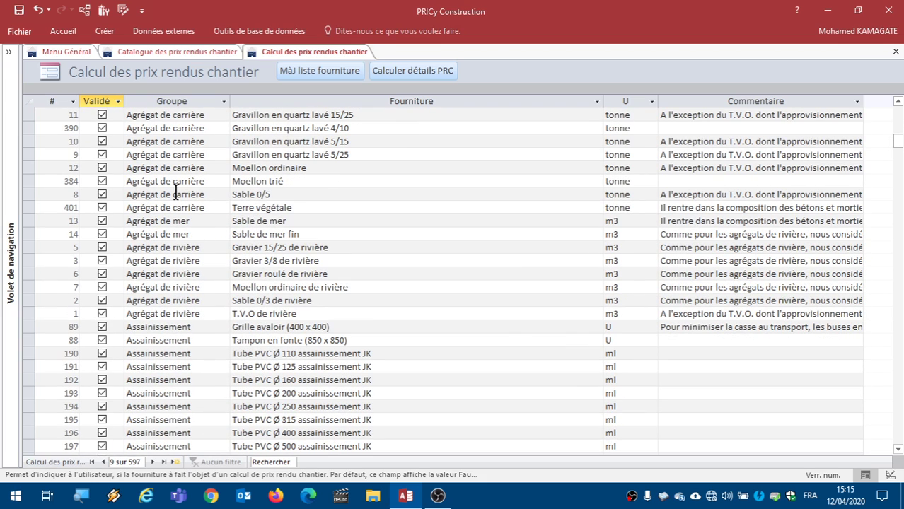
{"action": "left_click", "coordinate": [101, 195]}
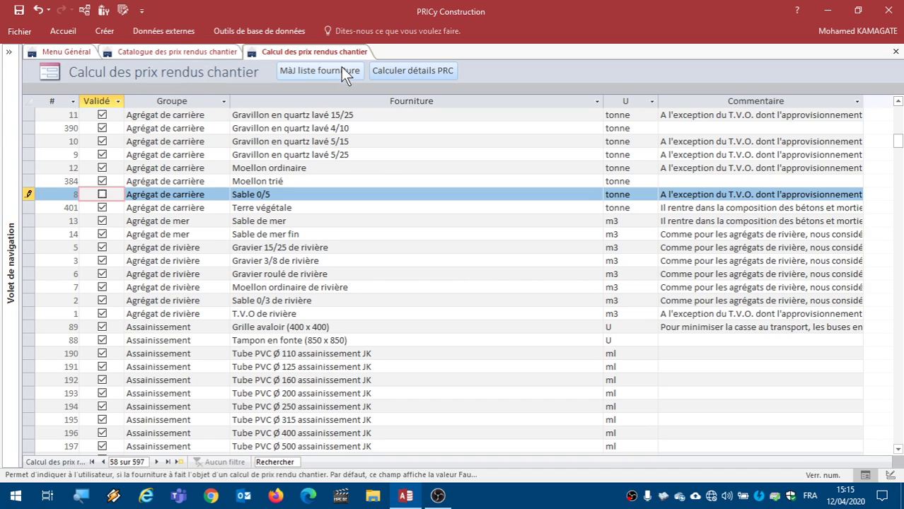
{"action": "left_click", "coordinate": [289, 72]}
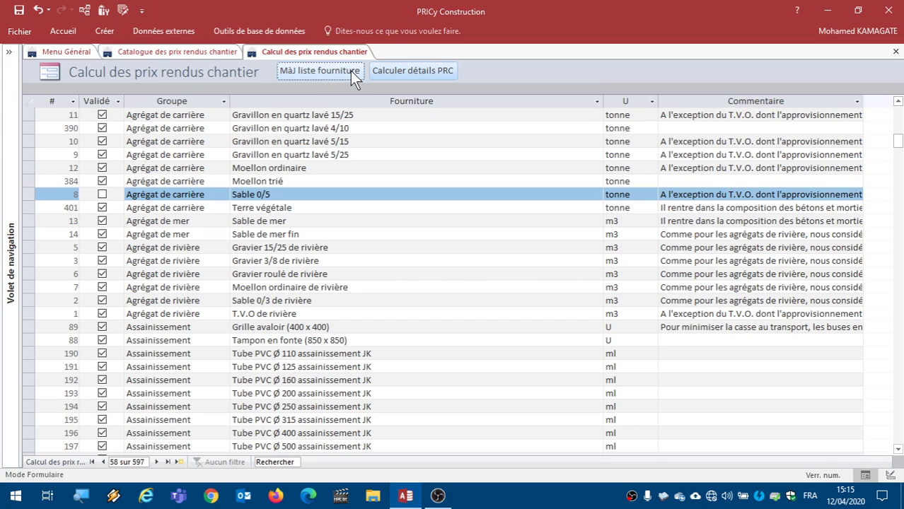
{"action": "left_click", "coordinate": [297, 73]}
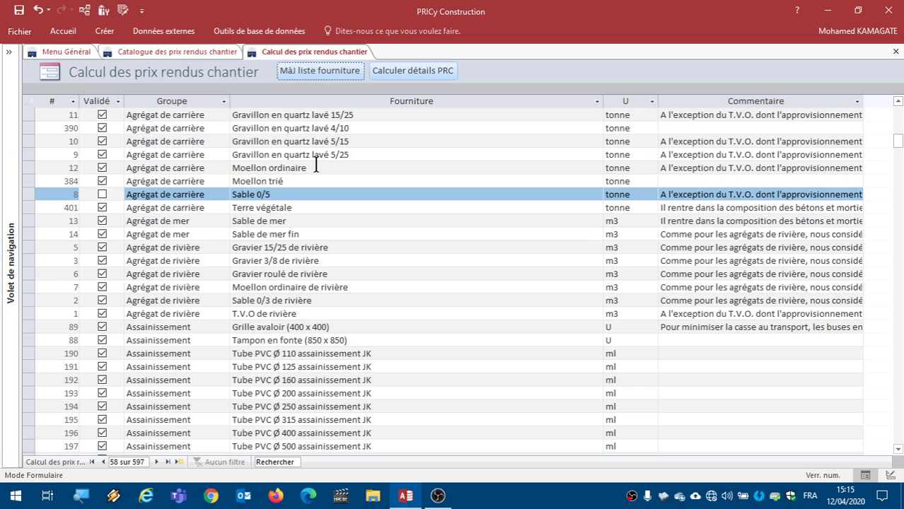
Refresh the records of the delivered-price catalogue
{"action": "left_click", "coordinate": [188, 53]}
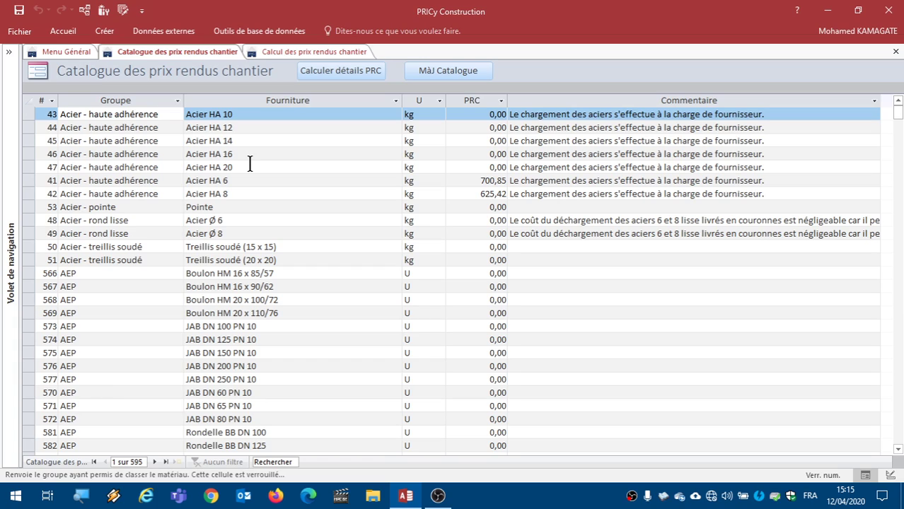
{"action": "left_click", "coordinate": [239, 204]}
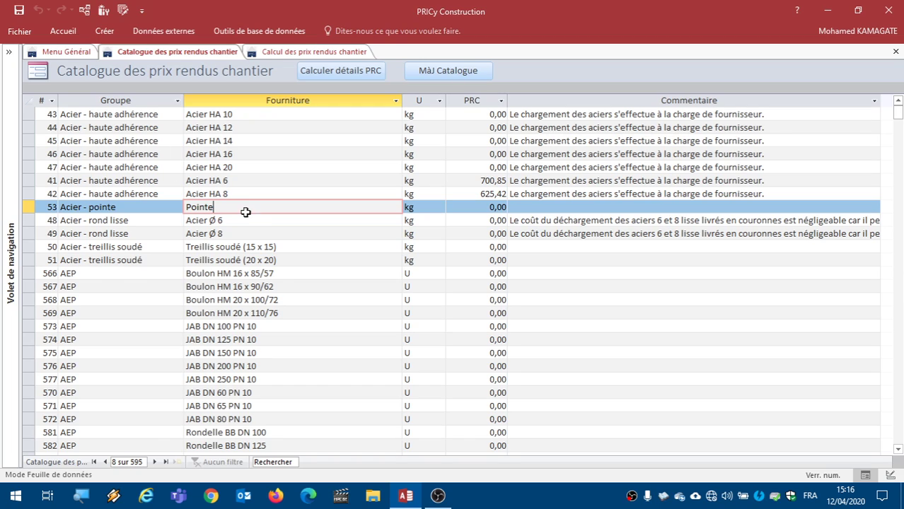
{"action": "key", "text": "shift+F9"}
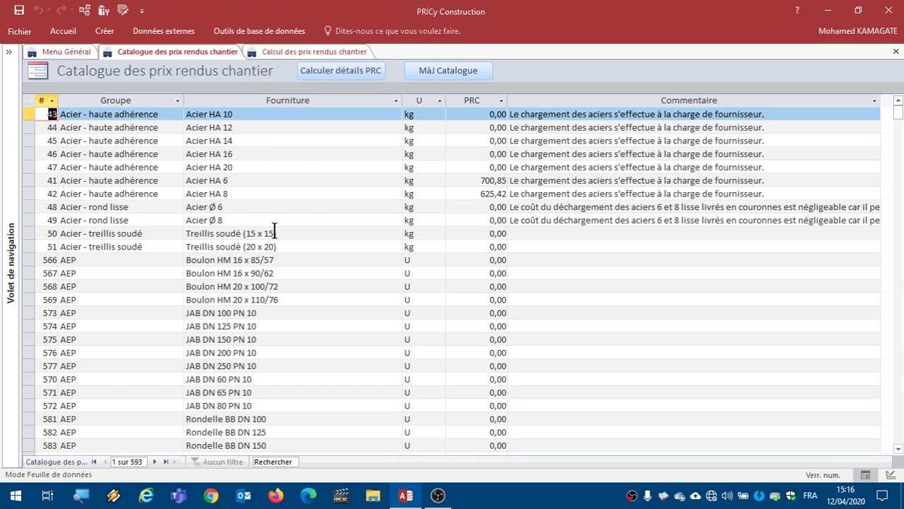
Check the catalogue's quarry aggregate entries for Sable 0/5 and compare them with the price calculation list
{"action": "scroll", "coordinate": [275, 234], "scroll_direction": "down", "scroll_amount": 7}
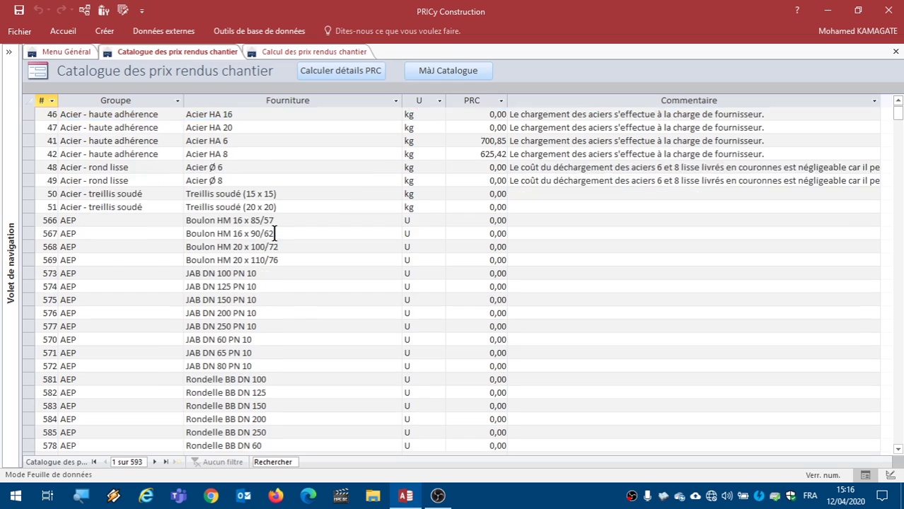
{"action": "scroll", "coordinate": [275, 226], "scroll_direction": "down", "scroll_amount": 8}
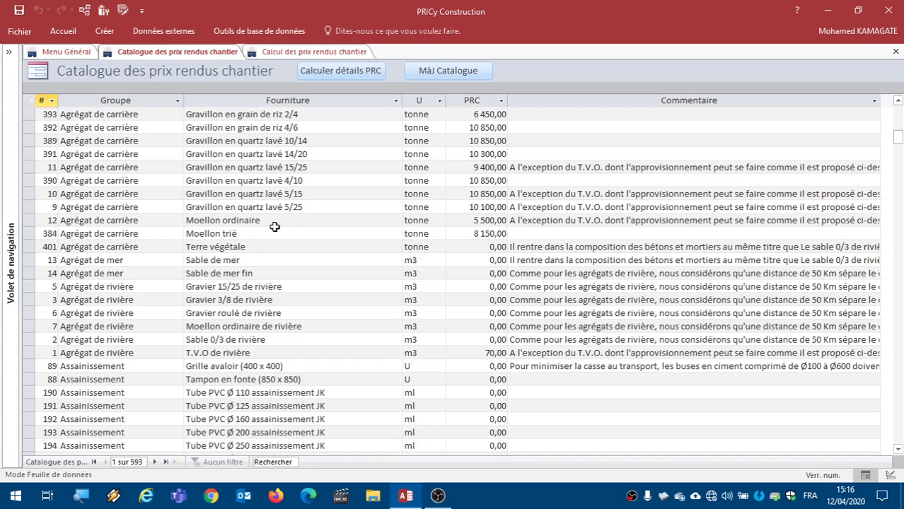
{"action": "scroll", "coordinate": [170, 205], "scroll_direction": "up", "scroll_amount": 1}
{"action": "scroll", "coordinate": [171, 180], "scroll_direction": "up", "scroll_amount": 1}
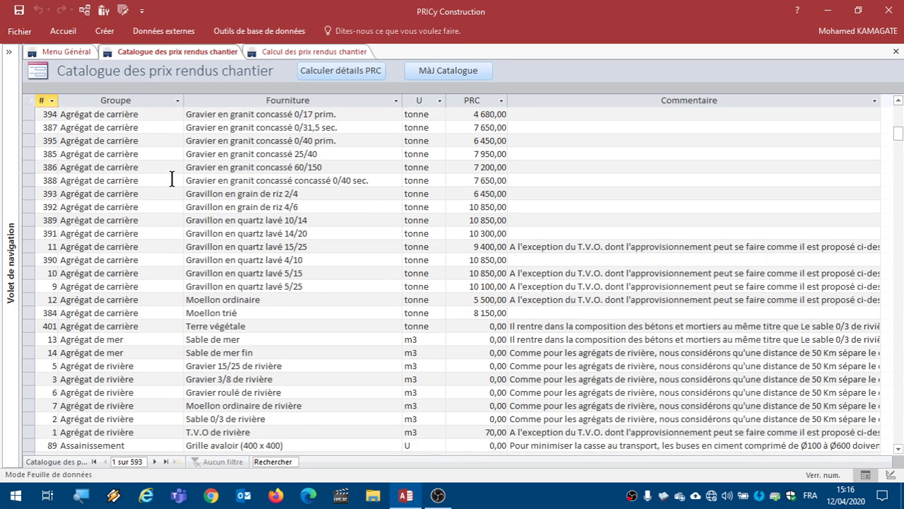
{"action": "scroll", "coordinate": [173, 152], "scroll_direction": "up", "scroll_amount": 1}
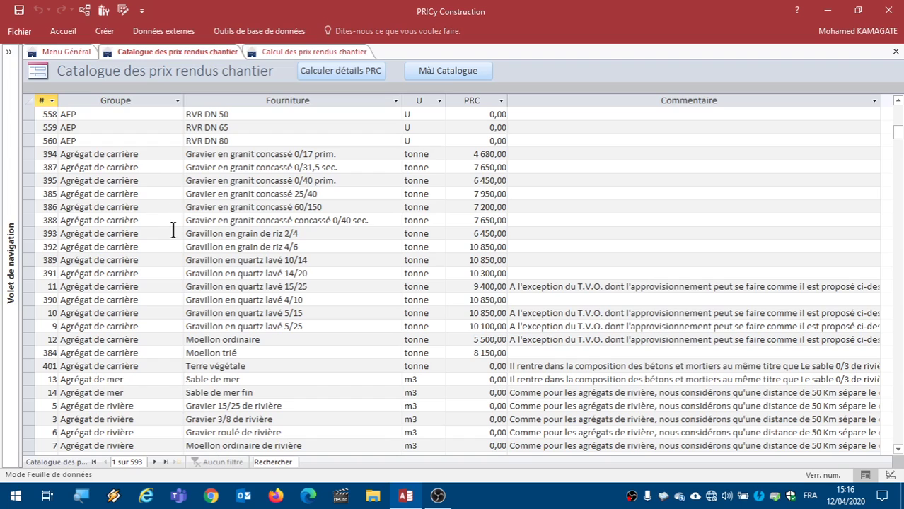
{"action": "scroll", "coordinate": [172, 212], "scroll_direction": "down", "scroll_amount": 4}
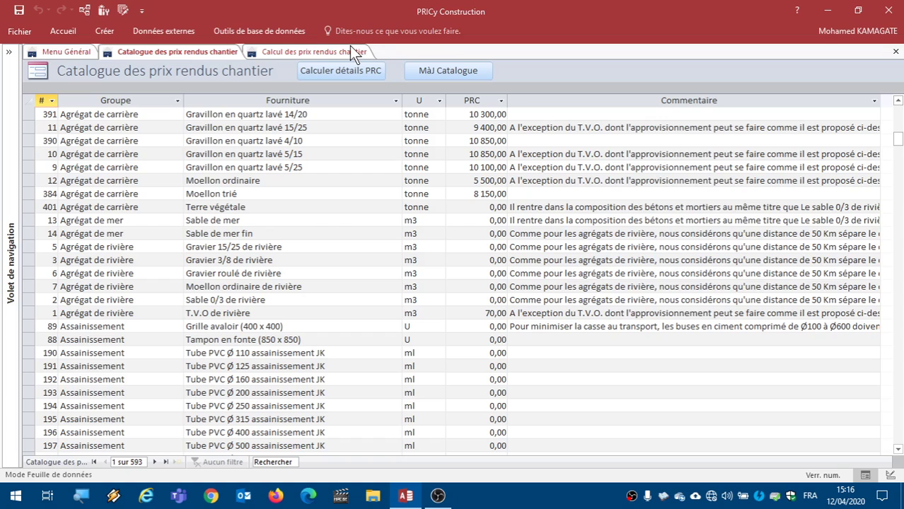
{"action": "left_click", "coordinate": [321, 49]}
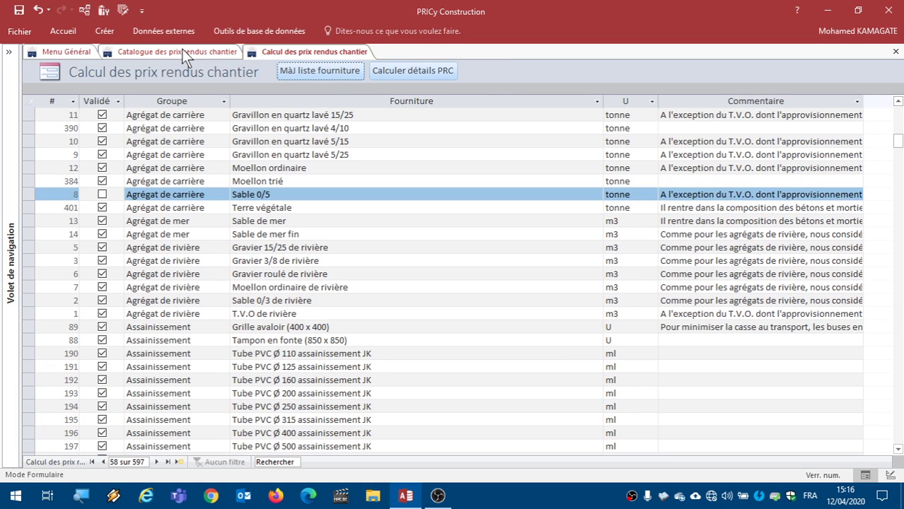
{"action": "left_click", "coordinate": [183, 49]}
{"action": "left_click", "coordinate": [311, 49]}
{"action": "left_click", "coordinate": [164, 52]}
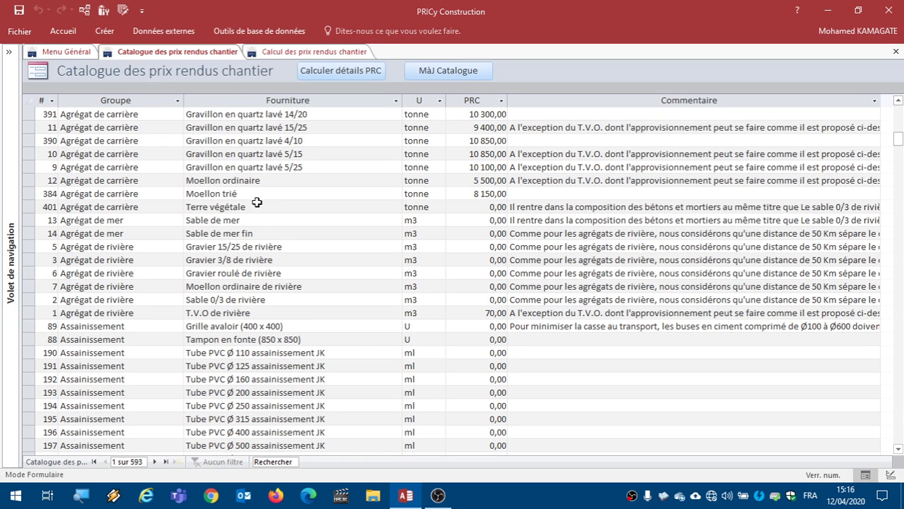
Find Plâtre in the catalogue's Liant group and open its delivered-price details
{"action": "scroll", "coordinate": [255, 205], "scroll_direction": "down", "scroll_amount": 4}
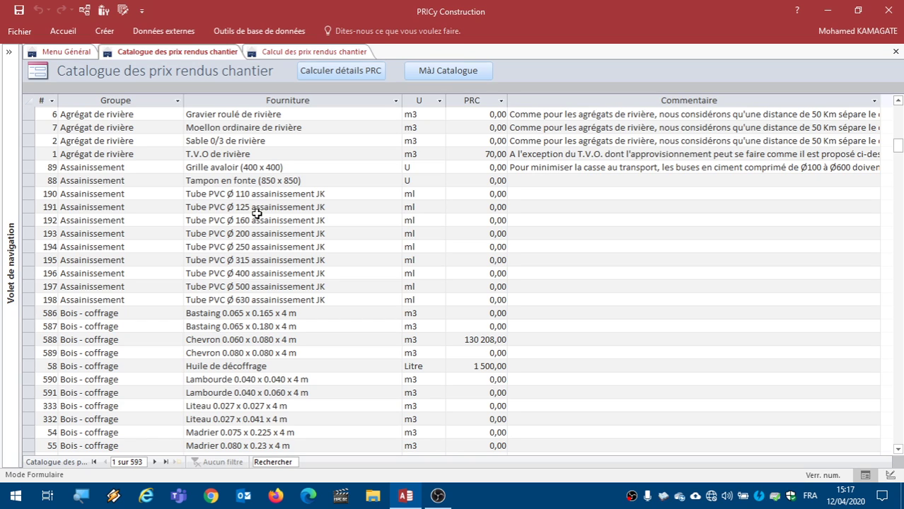
{"action": "scroll", "coordinate": [257, 214], "scroll_direction": "up", "scroll_amount": 2}
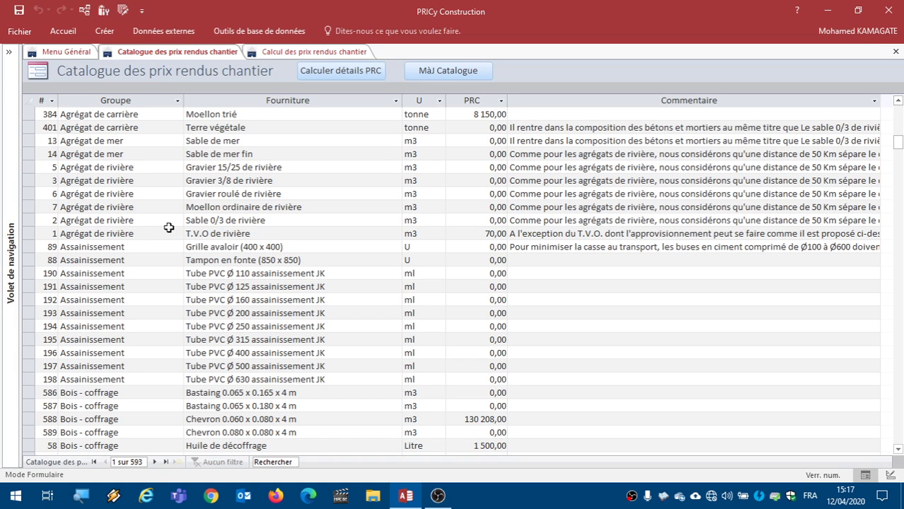
{"action": "scroll", "coordinate": [276, 232], "scroll_direction": "down", "scroll_amount": 20}
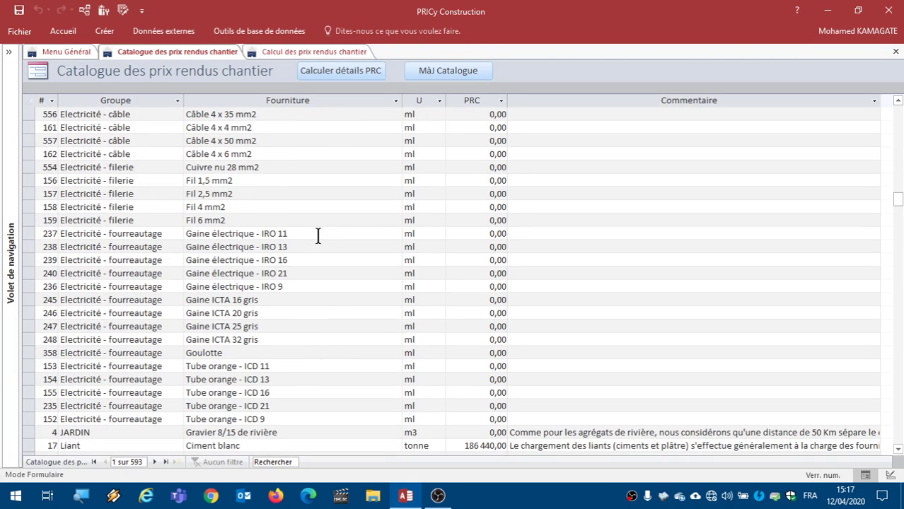
{"action": "scroll", "coordinate": [243, 220], "scroll_direction": "down", "scroll_amount": 7}
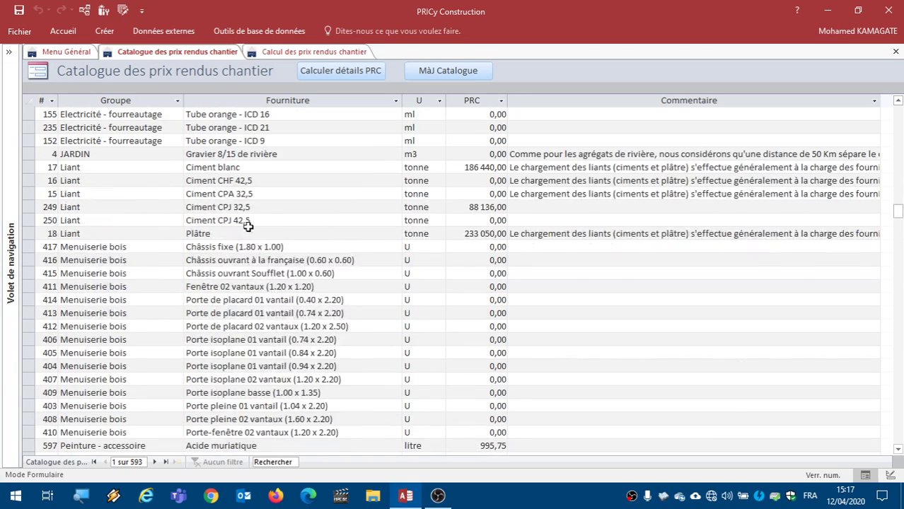
{"action": "scroll", "coordinate": [268, 219], "scroll_direction": "up", "scroll_amount": 3}
{"action": "scroll", "coordinate": [252, 242], "scroll_direction": "down", "scroll_amount": 2}
{"action": "left_click", "coordinate": [243, 274]}
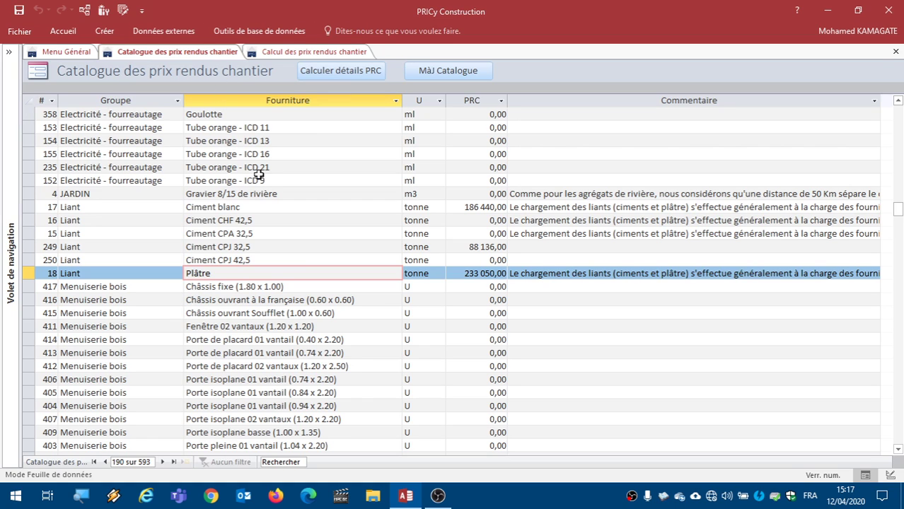
{"action": "double_click", "coordinate": [287, 272]}
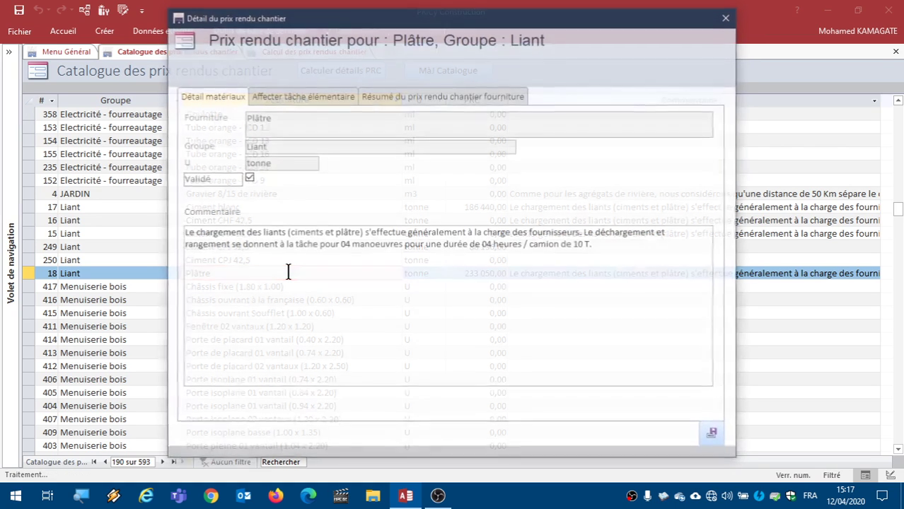
Review the elementary tasks, delivered-price summary and material details of Plâtre
{"action": "left_click", "coordinate": [312, 100]}
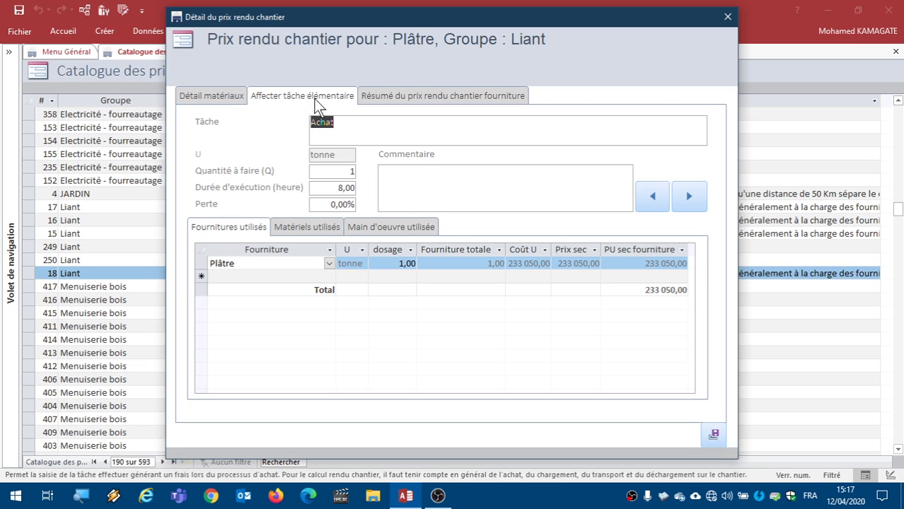
{"action": "left_click", "coordinate": [443, 97]}
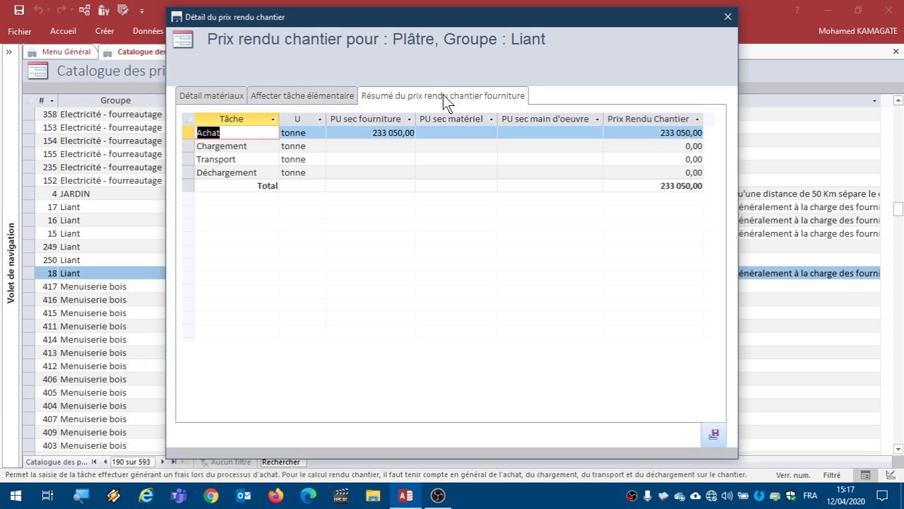
{"action": "left_click", "coordinate": [260, 97]}
{"action": "left_click", "coordinate": [224, 97]}
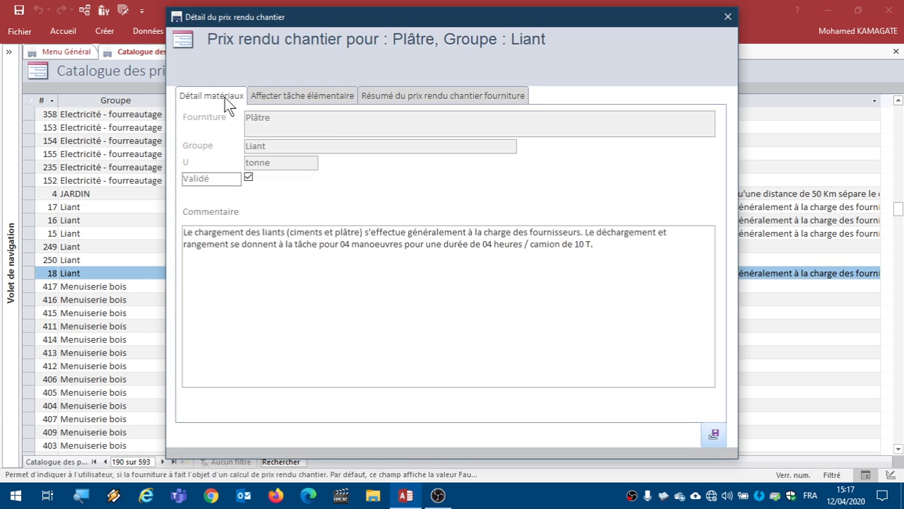
Remove the validation from Plâtre, save the record and close its delivered-price details
{"action": "left_click", "coordinate": [248, 178]}
{"action": "left_click", "coordinate": [714, 433]}
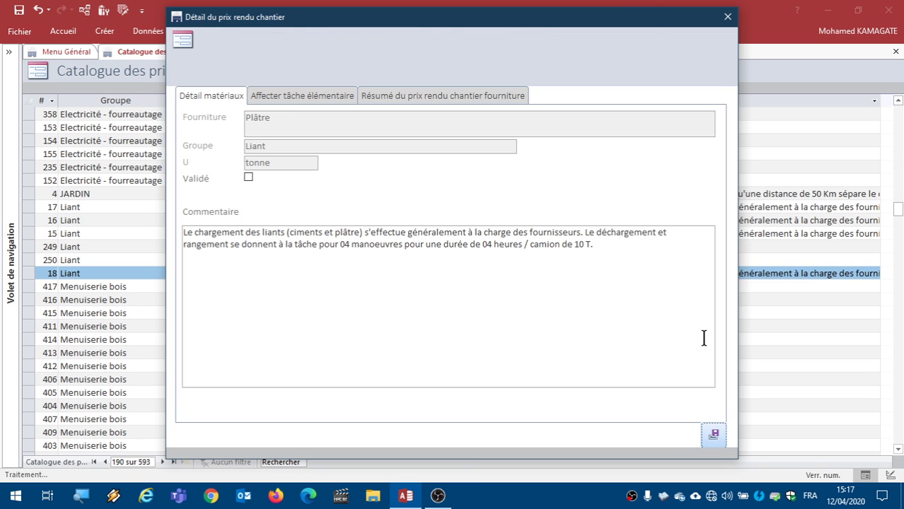
{"action": "left_click", "coordinate": [732, 19]}
{"action": "left_click", "coordinate": [337, 72]}
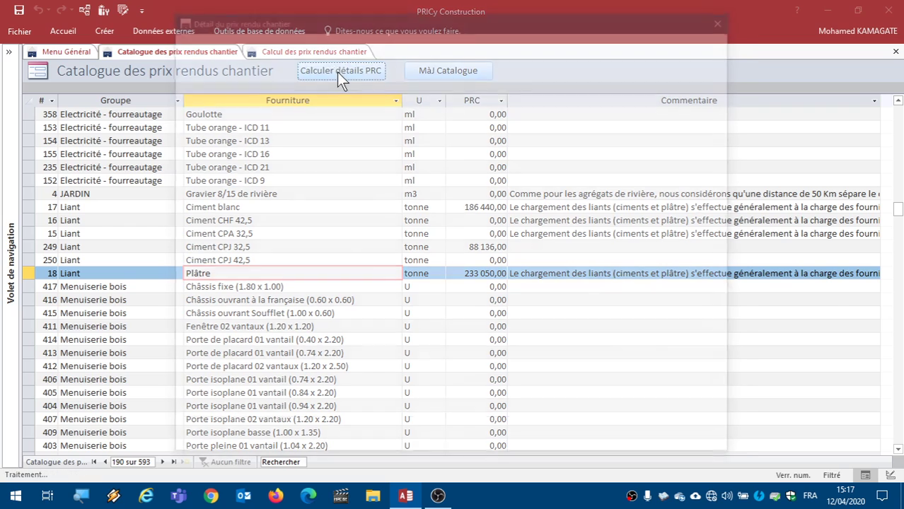
{"action": "left_click", "coordinate": [727, 16]}
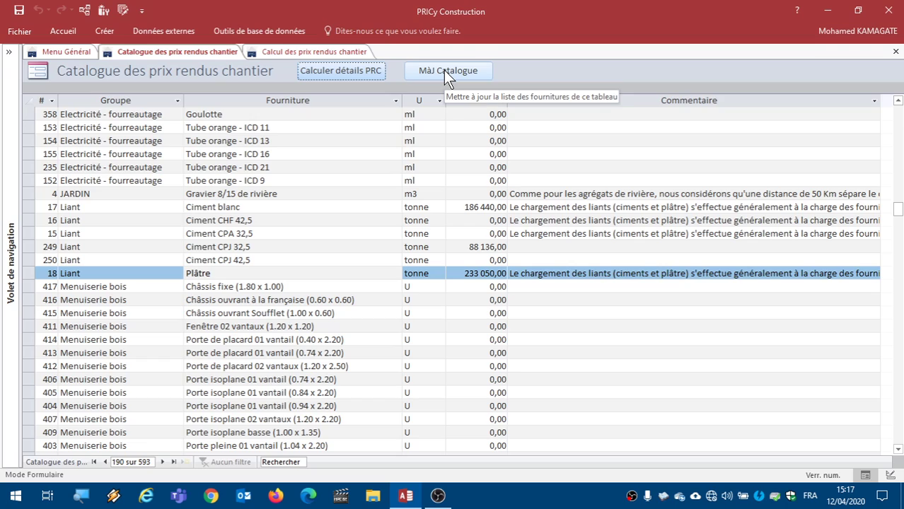
Update the catalogue's list of supplies and refresh all of its records
{"action": "left_click", "coordinate": [443, 70]}
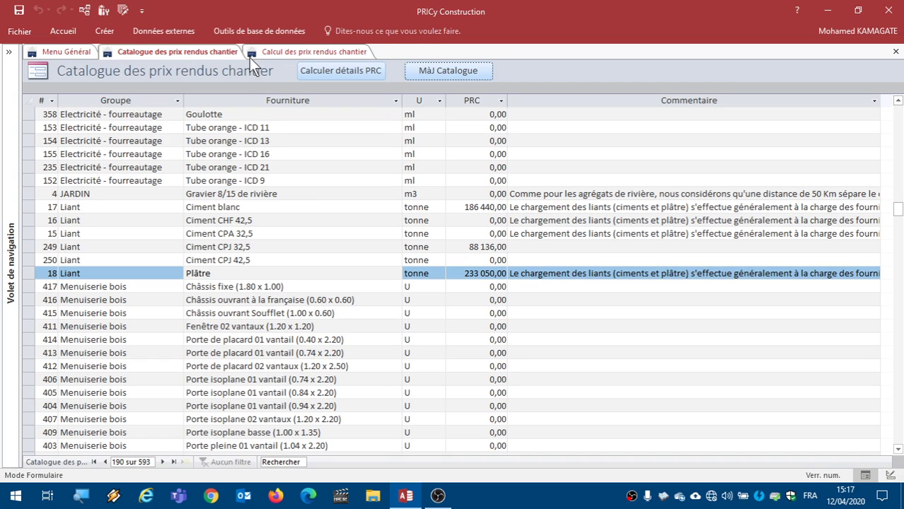
{"action": "left_click", "coordinate": [59, 30]}
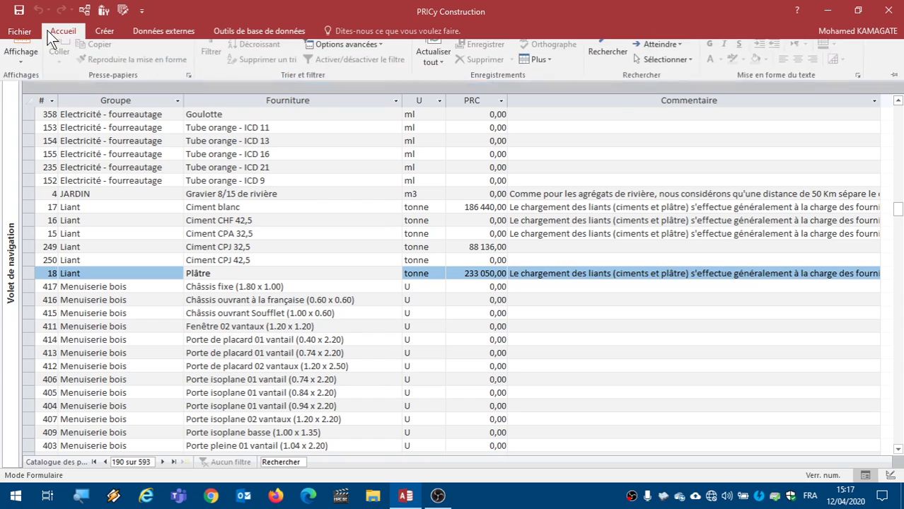
{"action": "left_click", "coordinate": [437, 53]}
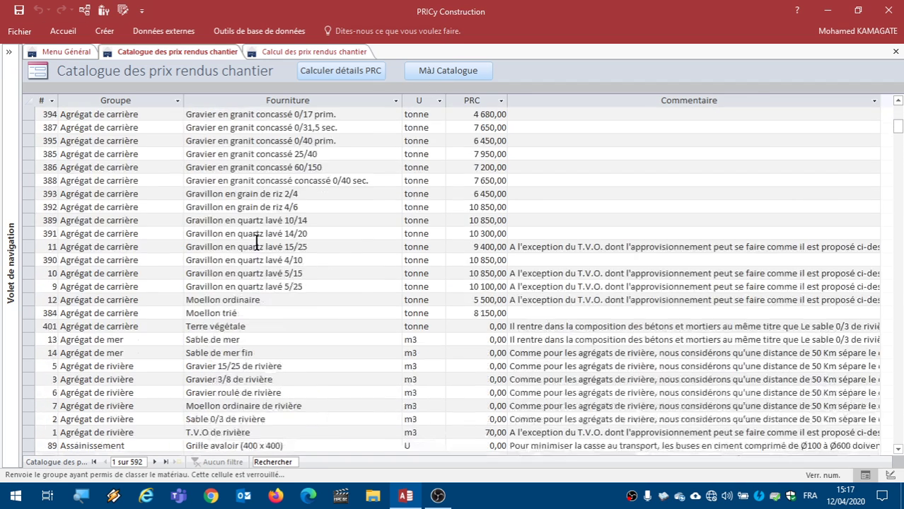
Search the delivered-price catalogue for "plâtre" and check the supplies listed in the Liant group
{"action": "scroll", "coordinate": [257, 243], "scroll_direction": "down", "scroll_amount": 18}
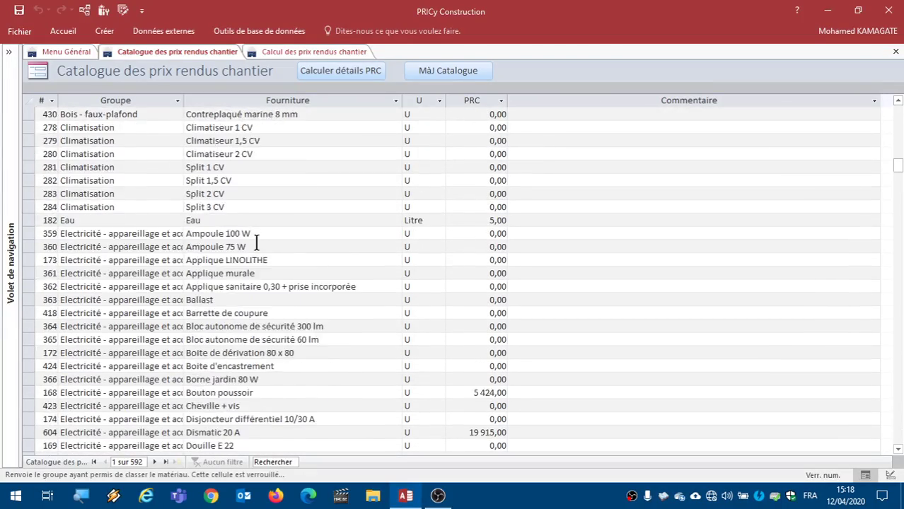
{"action": "scroll", "coordinate": [256, 243], "scroll_direction": "down", "scroll_amount": 15}
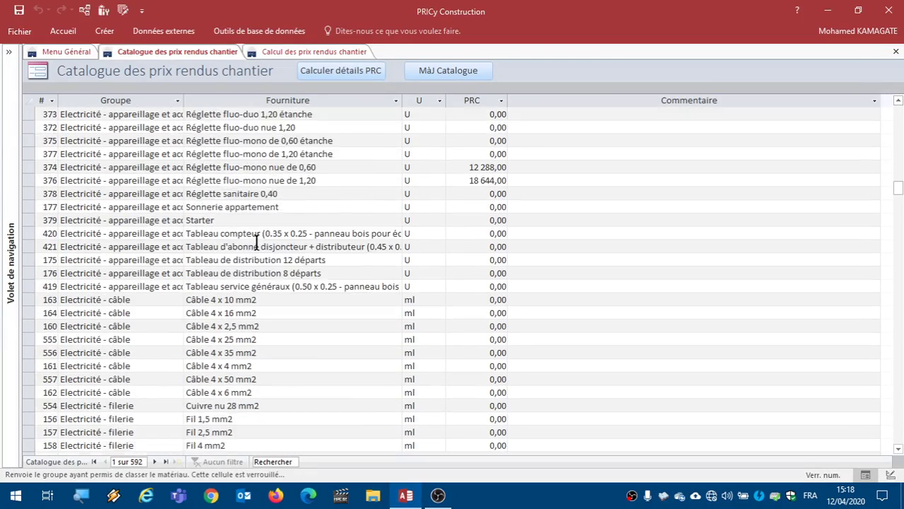
{"action": "scroll", "coordinate": [257, 242], "scroll_direction": "down", "scroll_amount": 2}
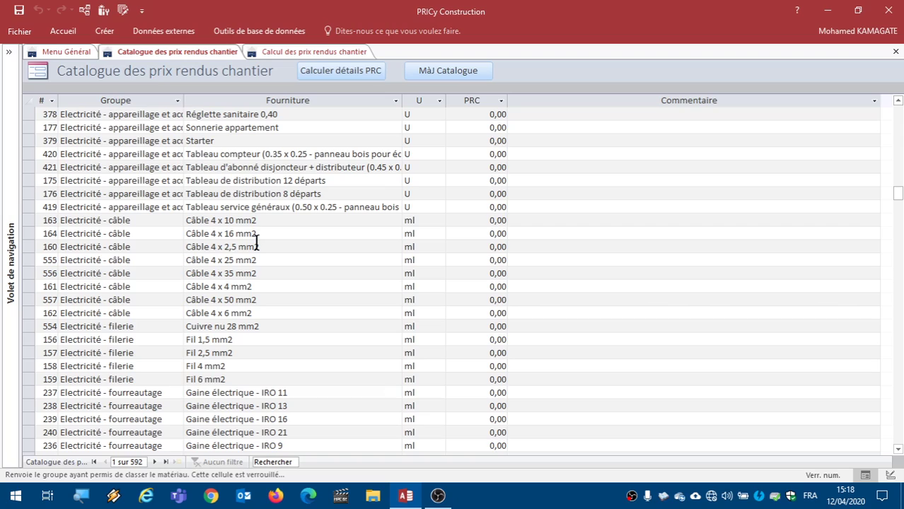
{"action": "left_click", "coordinate": [259, 461]}
{"action": "type", "text": "pl"}
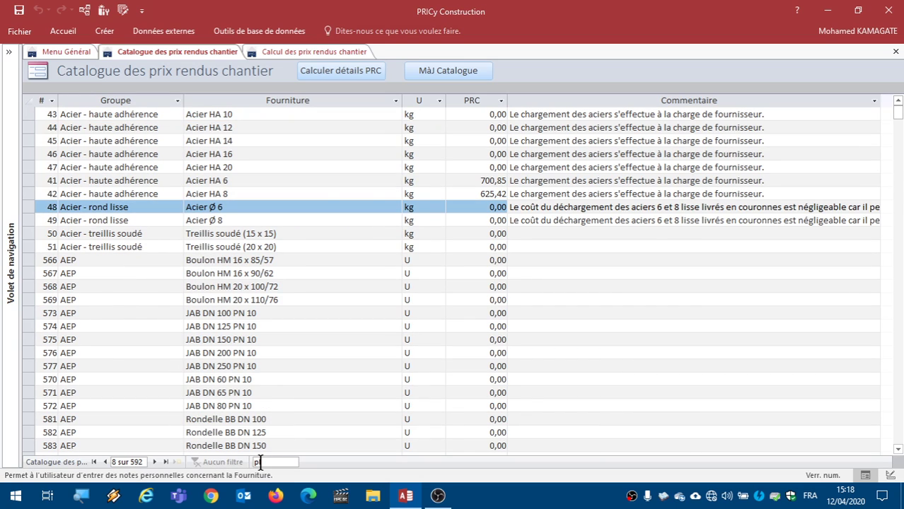
{"action": "type", "text": "âtre"}
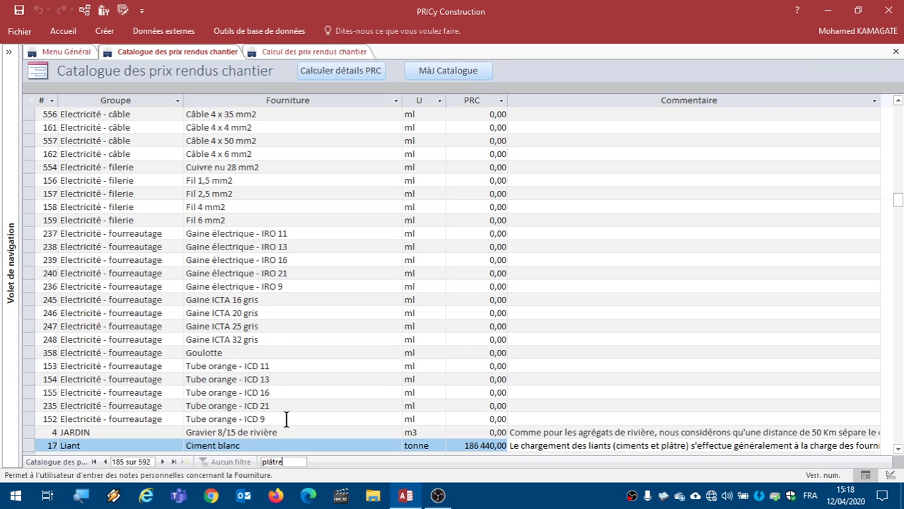
{"action": "scroll", "coordinate": [305, 375], "scroll_direction": "down", "scroll_amount": 2}
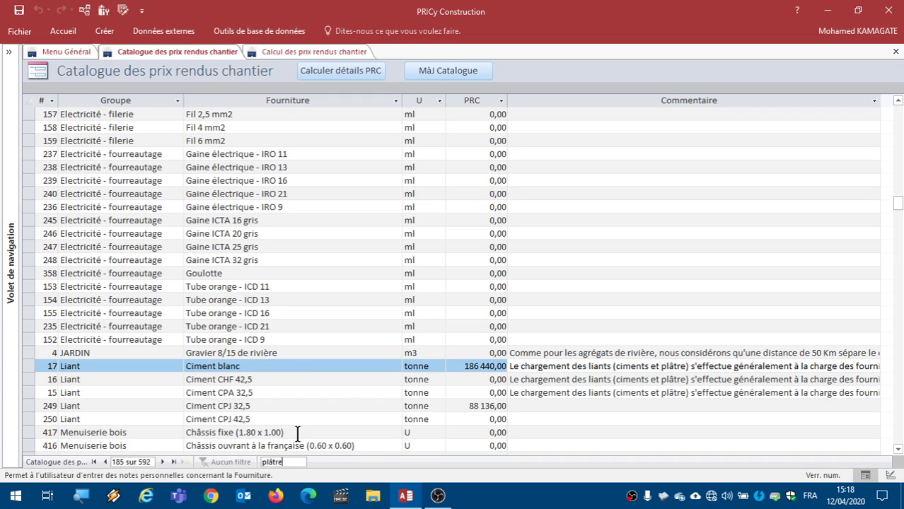
Switch to the delivered-price calculation list and refresh all of its records
{"action": "left_click", "coordinate": [284, 49]}
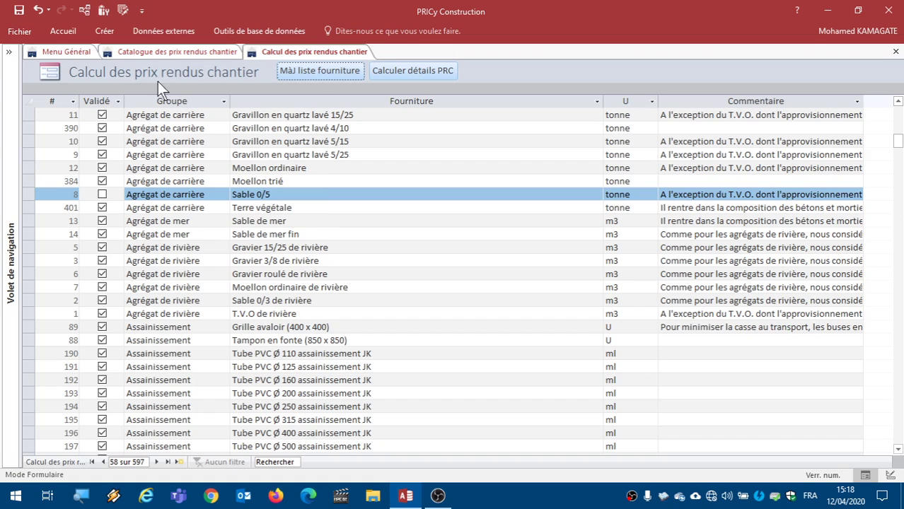
{"action": "left_click", "coordinate": [63, 31]}
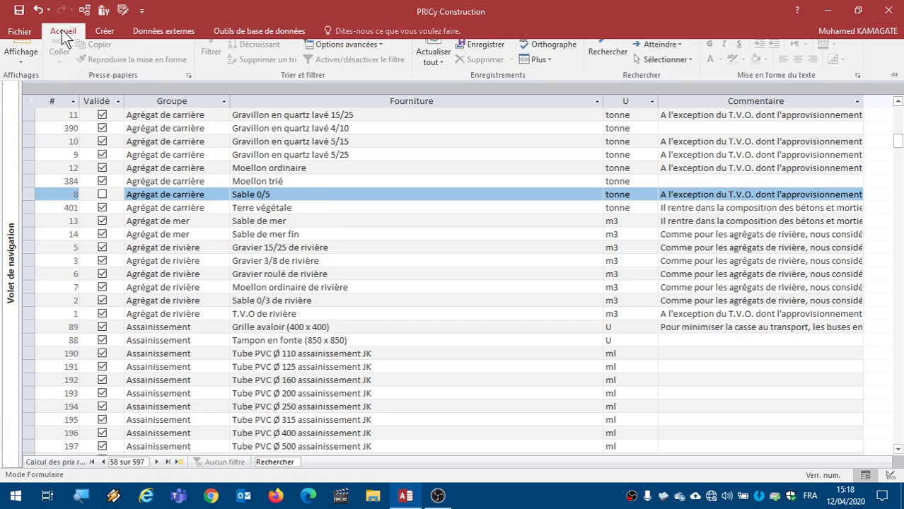
{"action": "left_click", "coordinate": [433, 62]}
Find Plâtre in the calculation list's Liant group and check its validation status
{"action": "scroll", "coordinate": [324, 203], "scroll_direction": "down", "scroll_amount": 20}
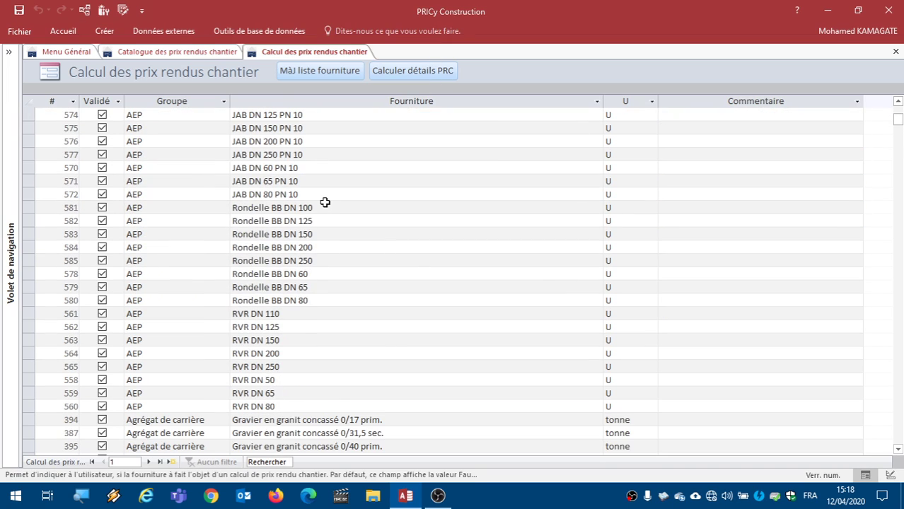
{"action": "scroll", "coordinate": [324, 203], "scroll_direction": "down", "scroll_amount": 12}
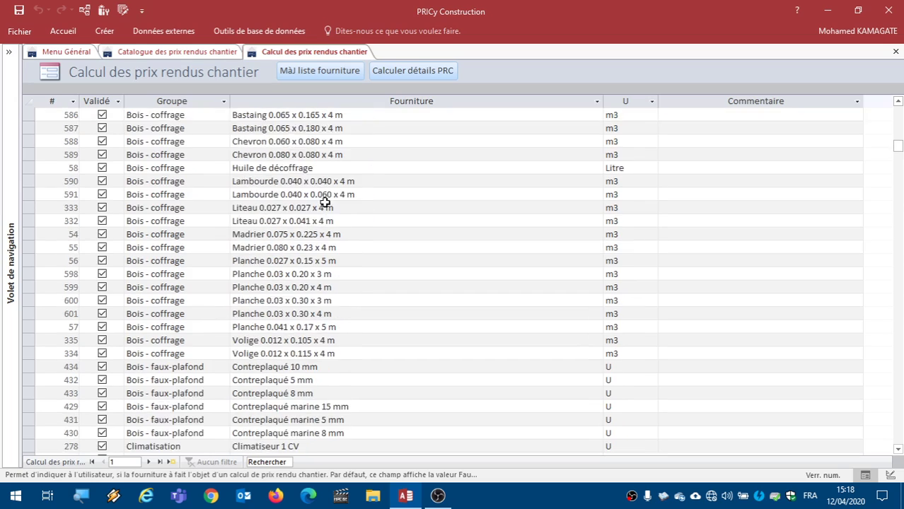
{"action": "scroll", "coordinate": [324, 203], "scroll_direction": "down", "scroll_amount": 2}
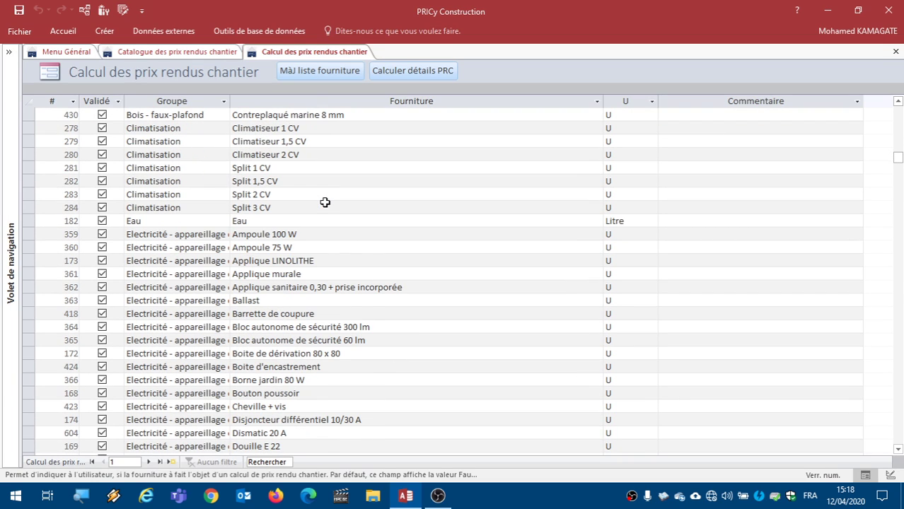
{"action": "scroll", "coordinate": [325, 203], "scroll_direction": "down", "scroll_amount": 12}
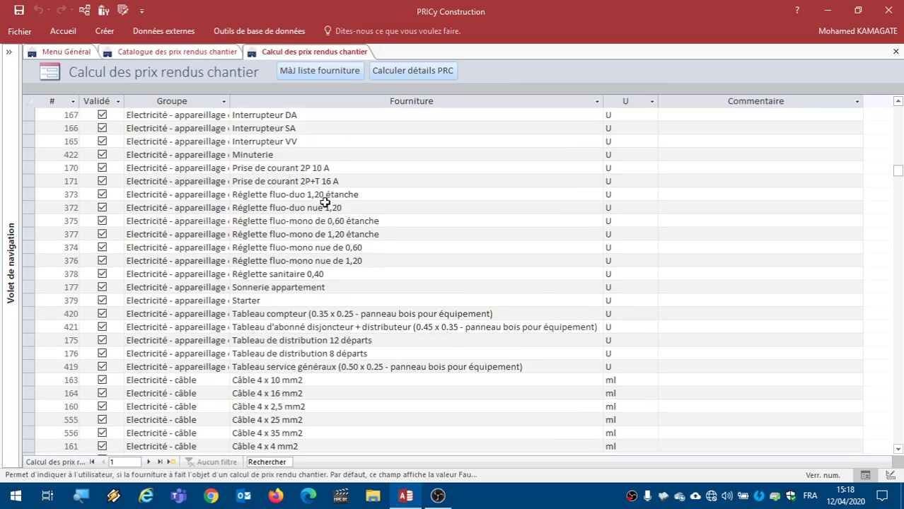
{"action": "scroll", "coordinate": [324, 203], "scroll_direction": "down", "scroll_amount": 10}
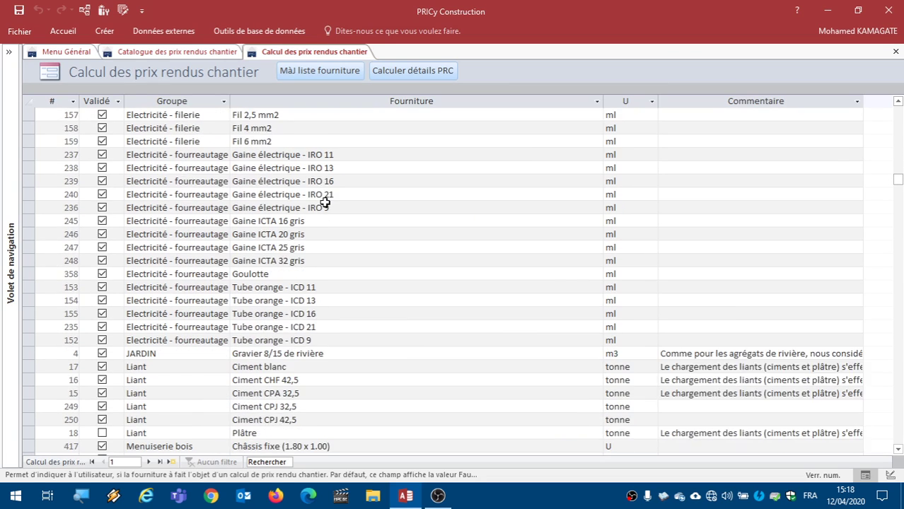
{"action": "scroll", "coordinate": [325, 203], "scroll_direction": "down", "scroll_amount": 5}
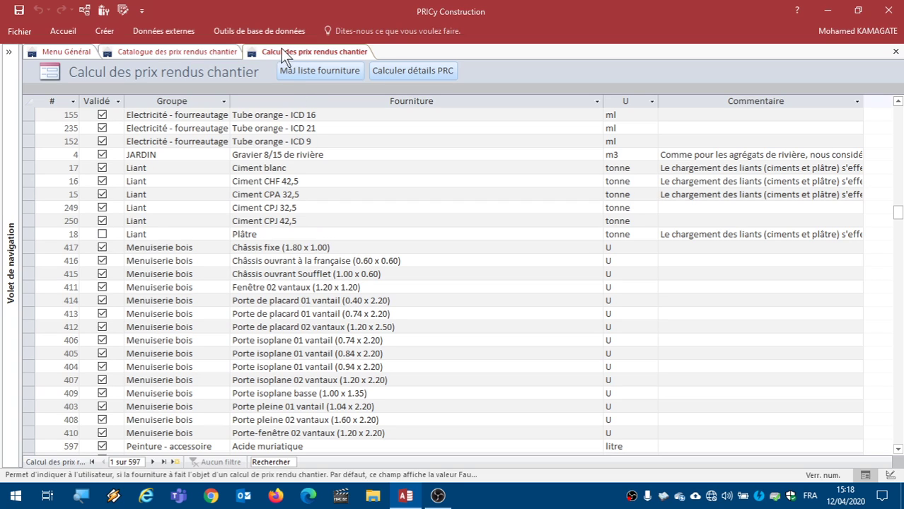
Compare the Liant supplies in the catalogue with the calculation list, and close the calculation list
{"action": "left_click", "coordinate": [224, 53]}
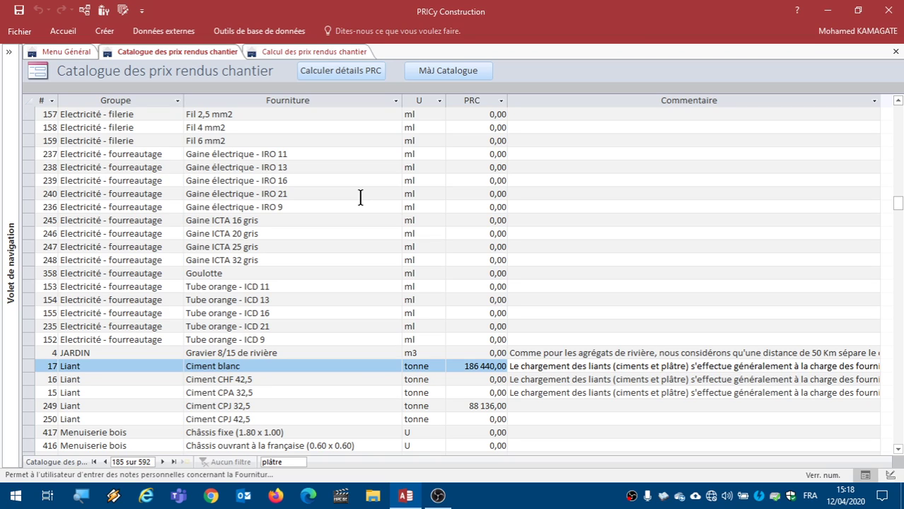
{"action": "left_click", "coordinate": [262, 53]}
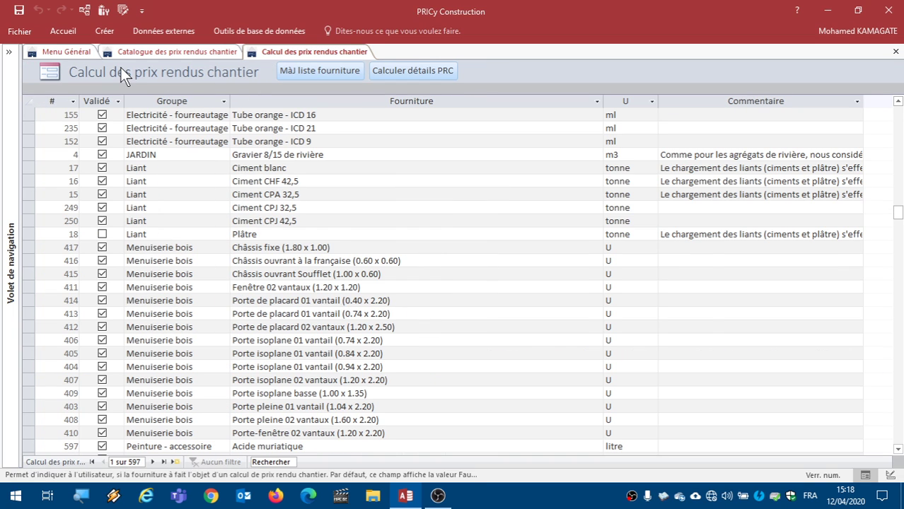
{"action": "right_click", "coordinate": [265, 56]}
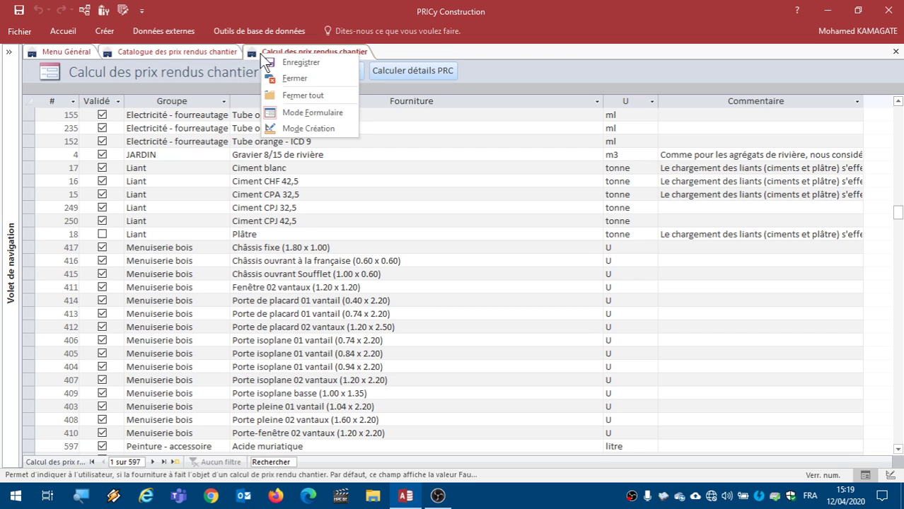
{"action": "left_click", "coordinate": [300, 76]}
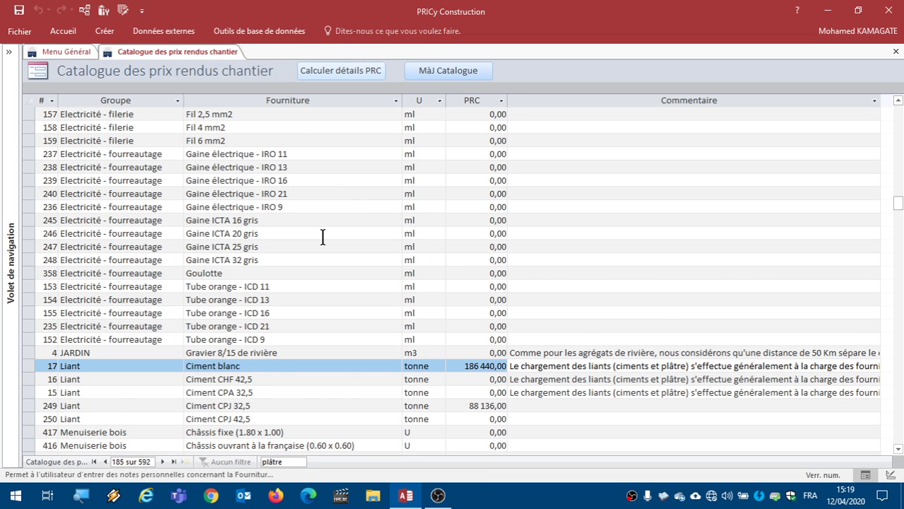
Look through the catalogue's Electricité - fourreautage supplies, selecting Gaine électrique - IRO 13, IRO 16 and IRO 11 in turn
{"action": "scroll", "coordinate": [330, 237], "scroll_direction": "down", "scroll_amount": 6}
{"action": "scroll", "coordinate": [322, 237], "scroll_direction": "up", "scroll_amount": 4}
{"action": "scroll", "coordinate": [322, 237], "scroll_direction": "up", "scroll_amount": 2}
{"action": "left_click", "coordinate": [316, 168]}
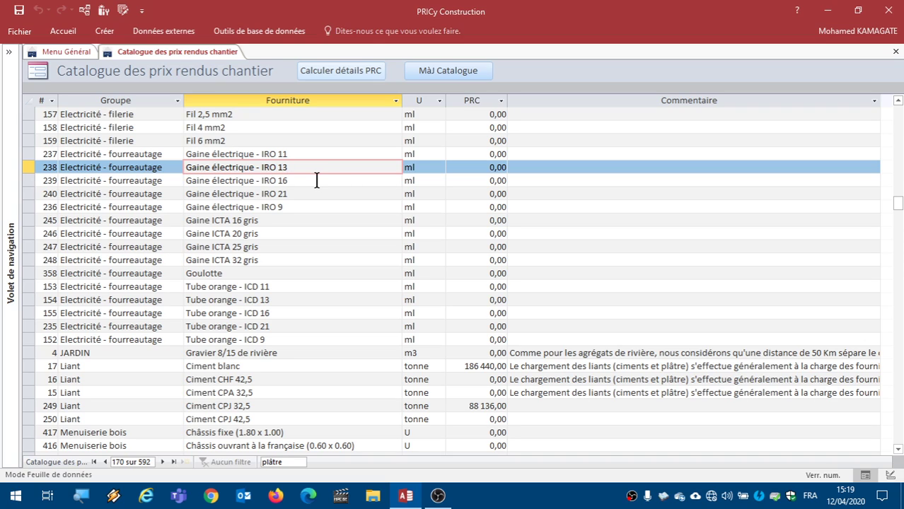
{"action": "left_click", "coordinate": [316, 181]}
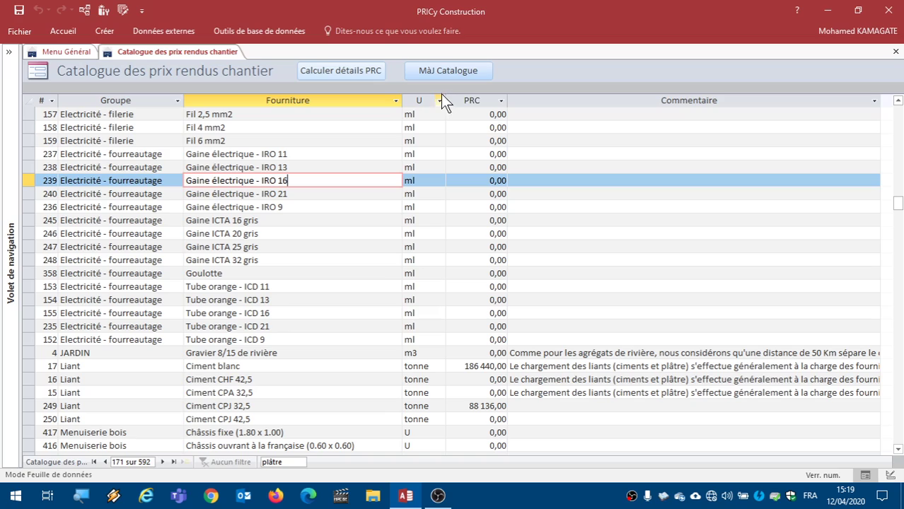
{"action": "left_click", "coordinate": [302, 154]}
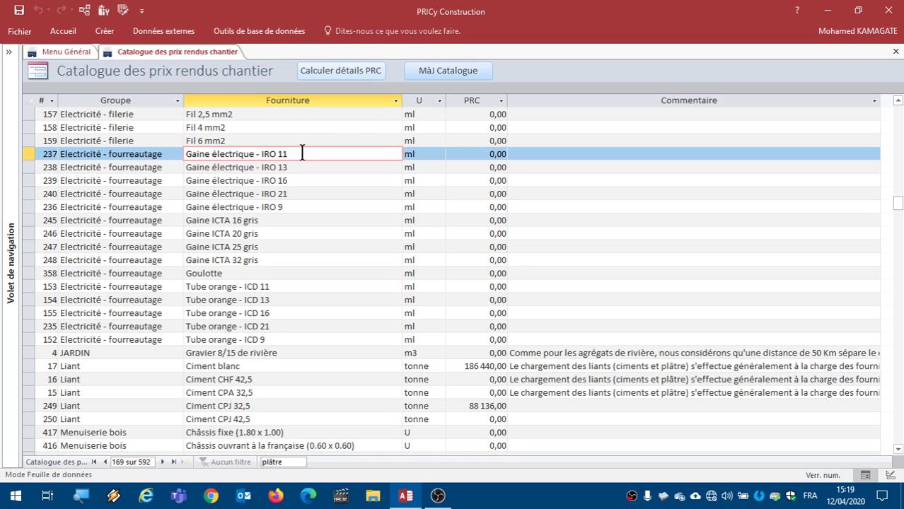